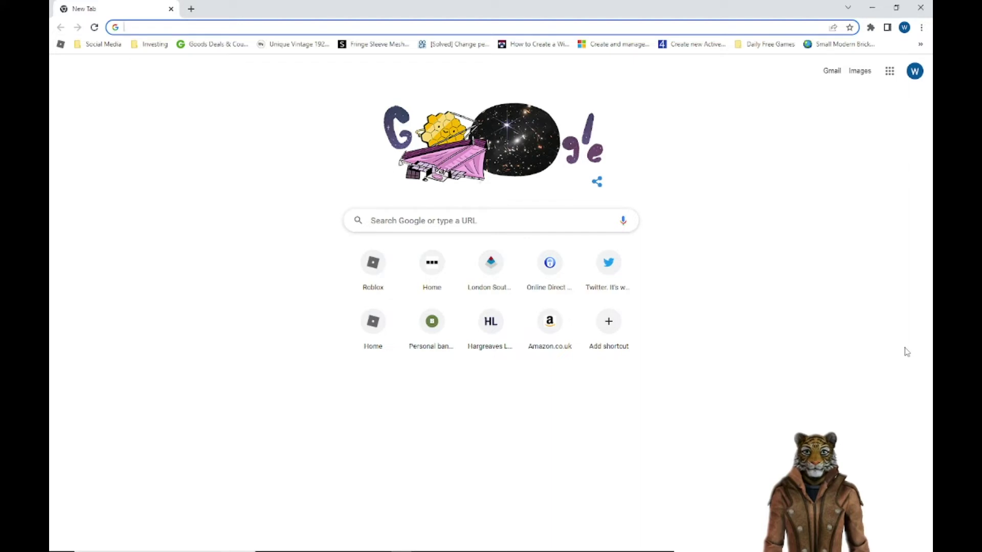
Step: Load the FortiGate login page at 192.168.1.99 in Chrome
key(Down)
key(Up)
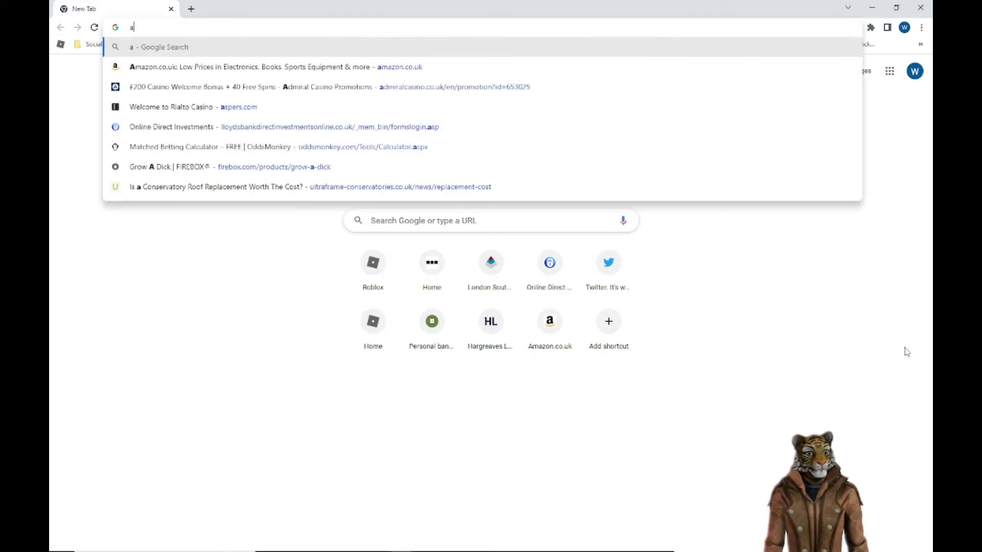
key(Escape)
text(192.168)
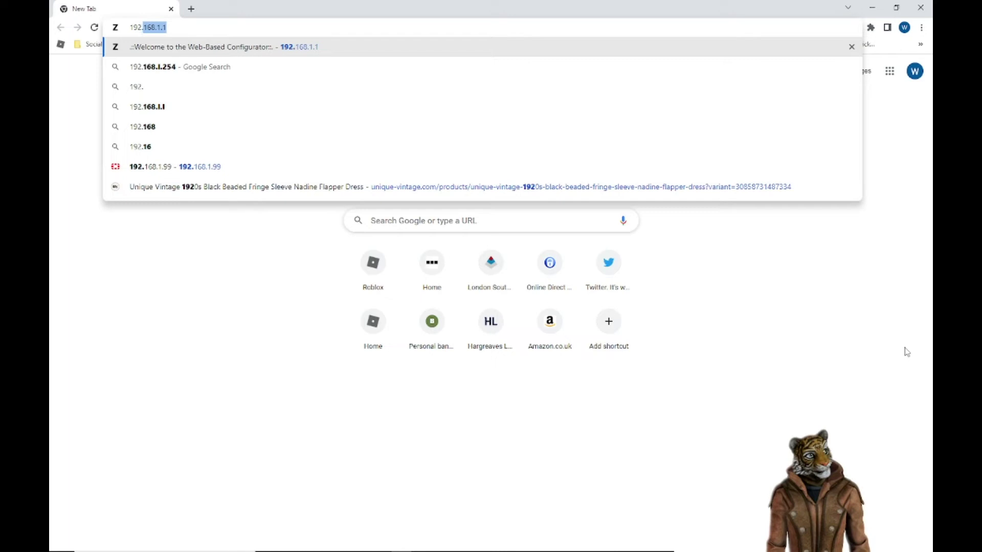
text(.1.99)
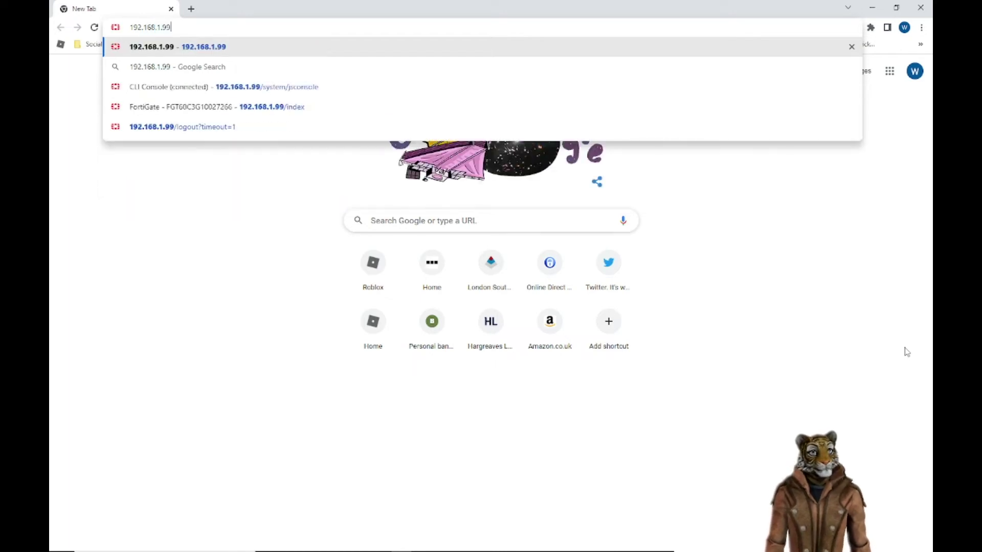
key(Return)
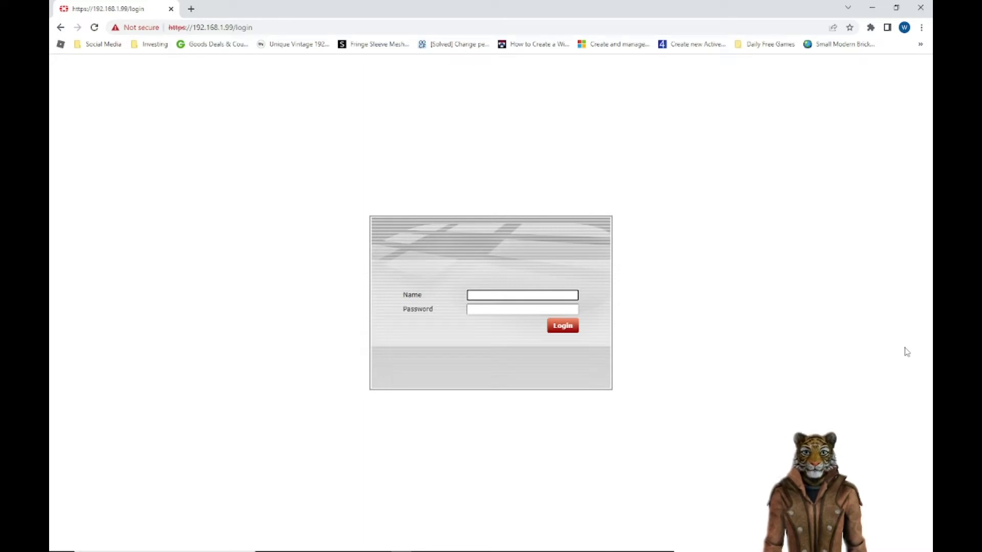
Step: Sign in as admin to reach the FortiGate 60C Dashboard Status page
text(admin)
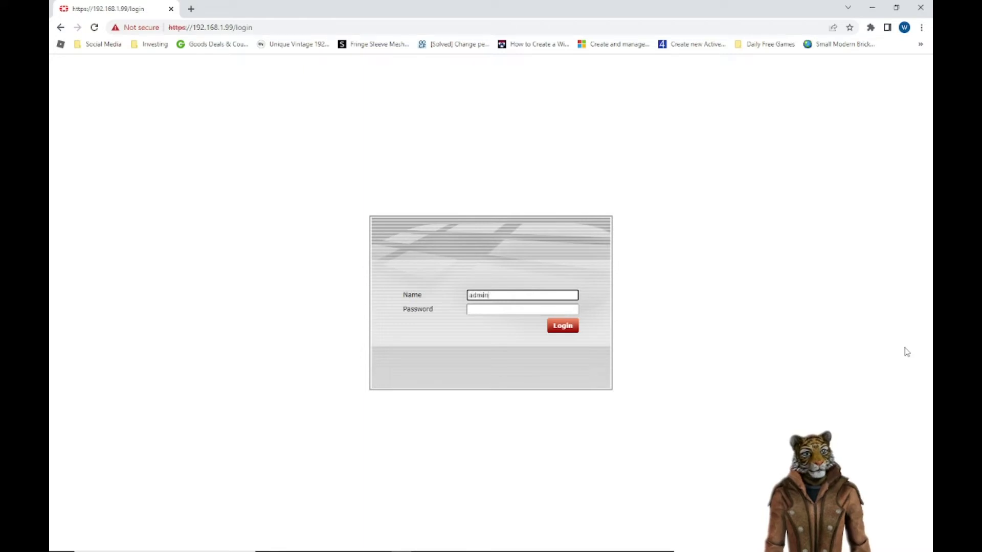
key(Return)
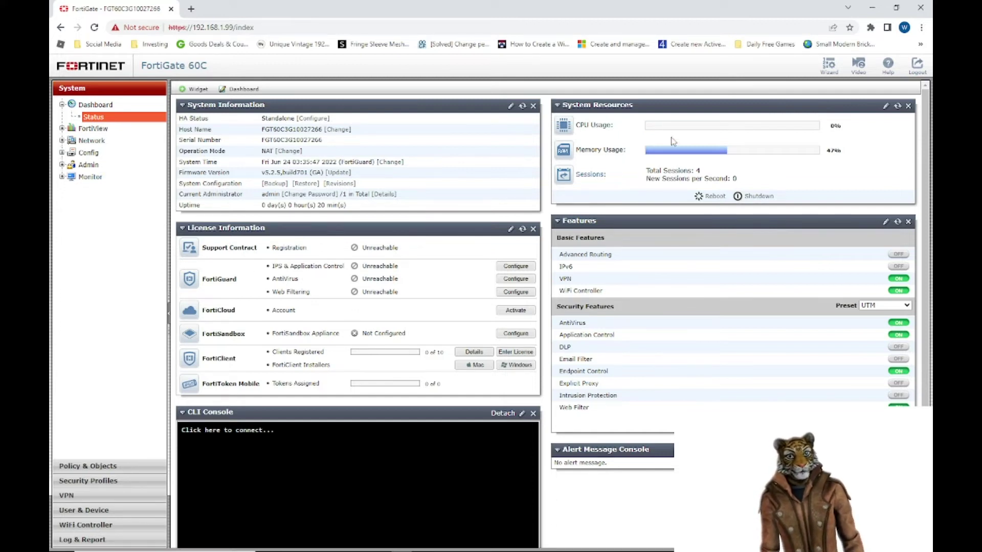
mouse_move(676, 150)
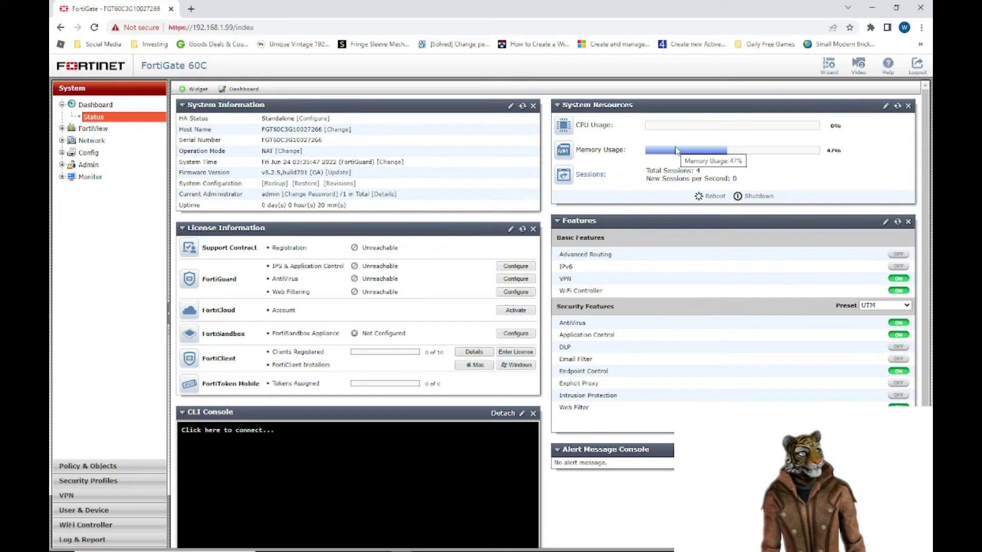
scroll(680, 396, down, 1)
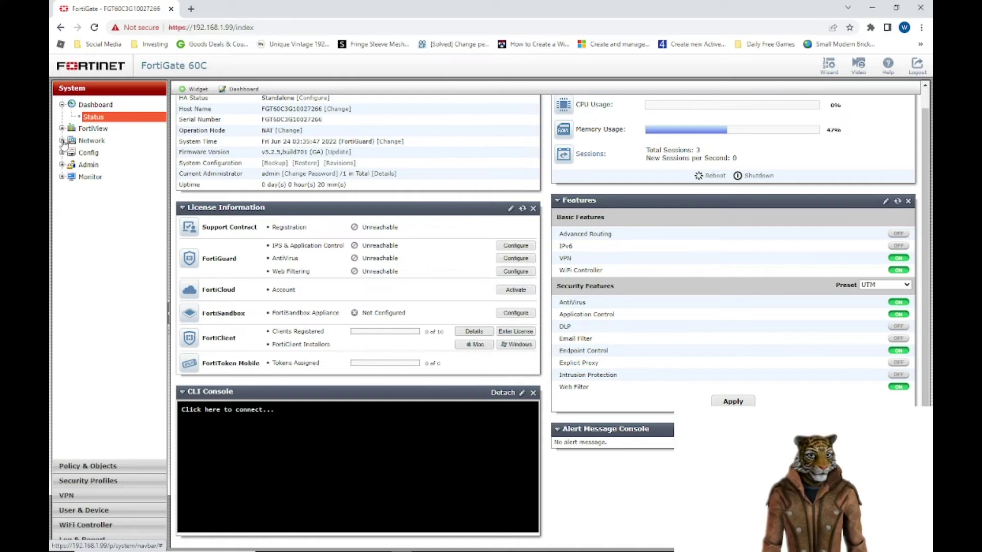
click(62, 141)
Step: View the Network > Interfaces list, then detach the CLI Console into a maximized window
click(99, 153)
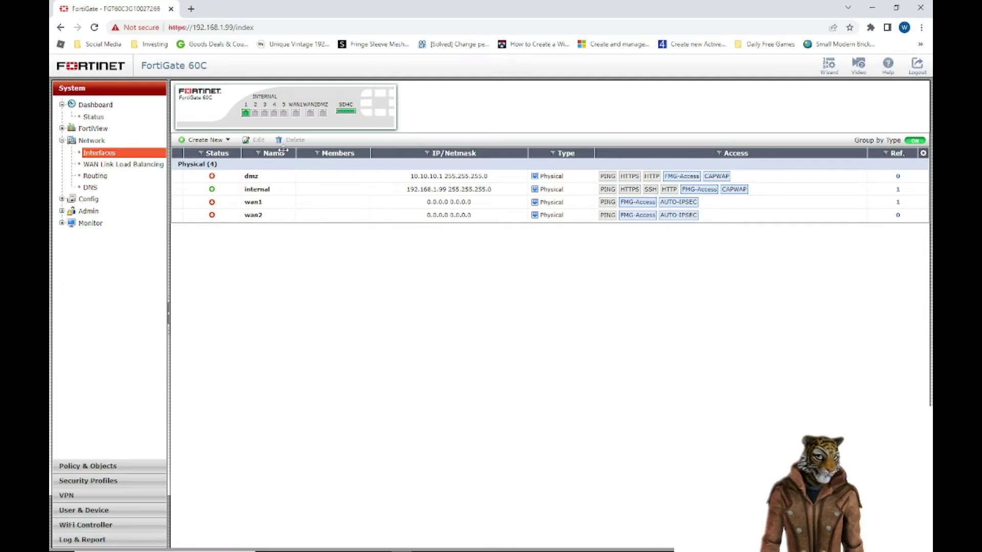
mouse_move(251, 118)
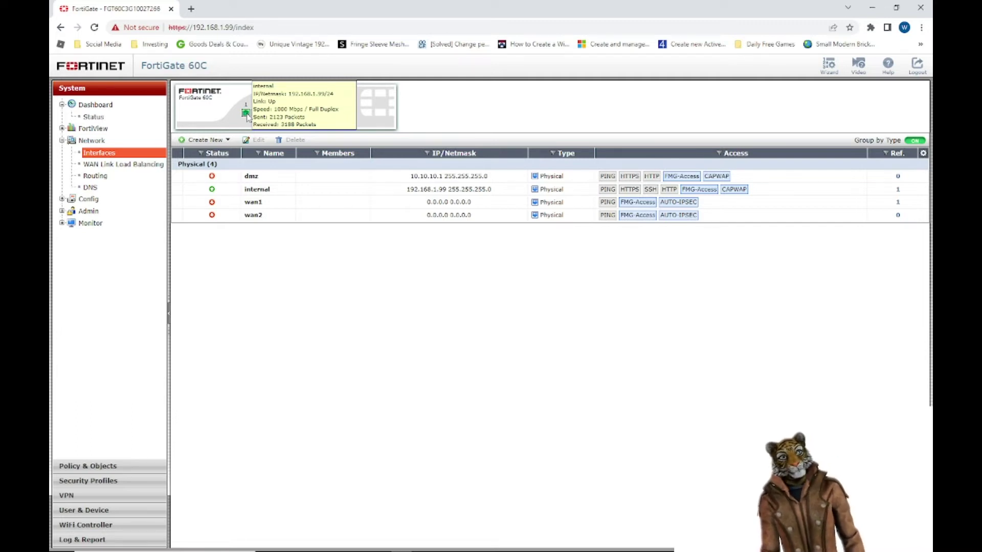
click(93, 117)
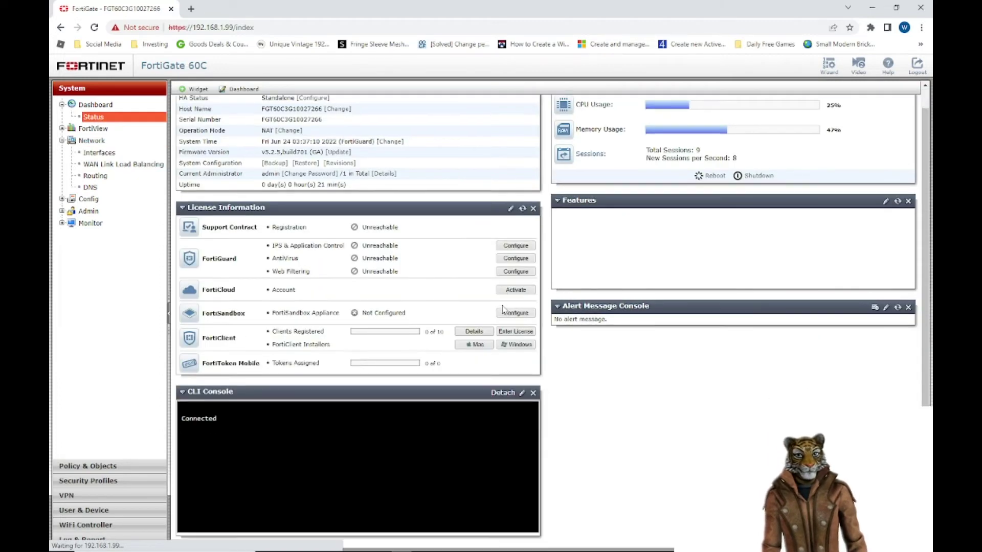
click(503, 393)
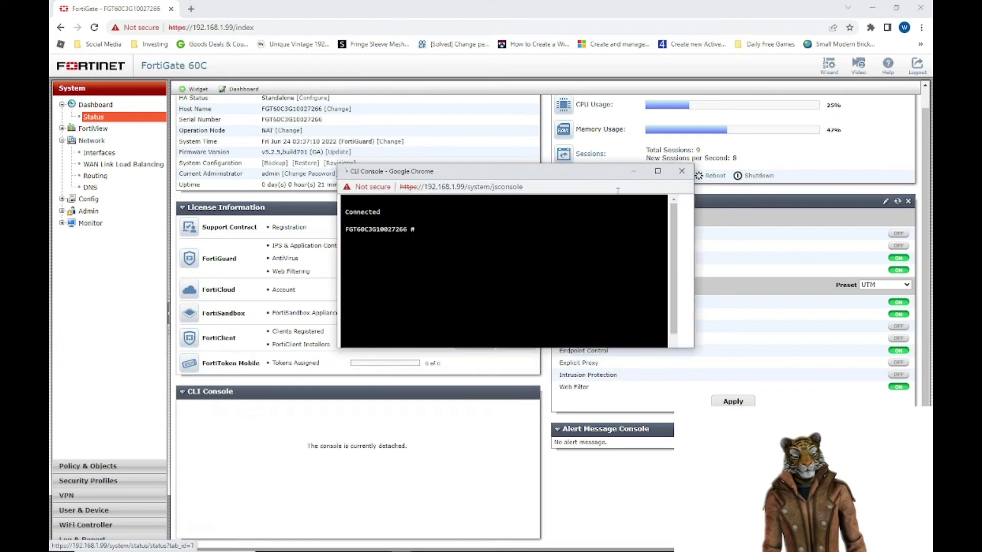
click(658, 171)
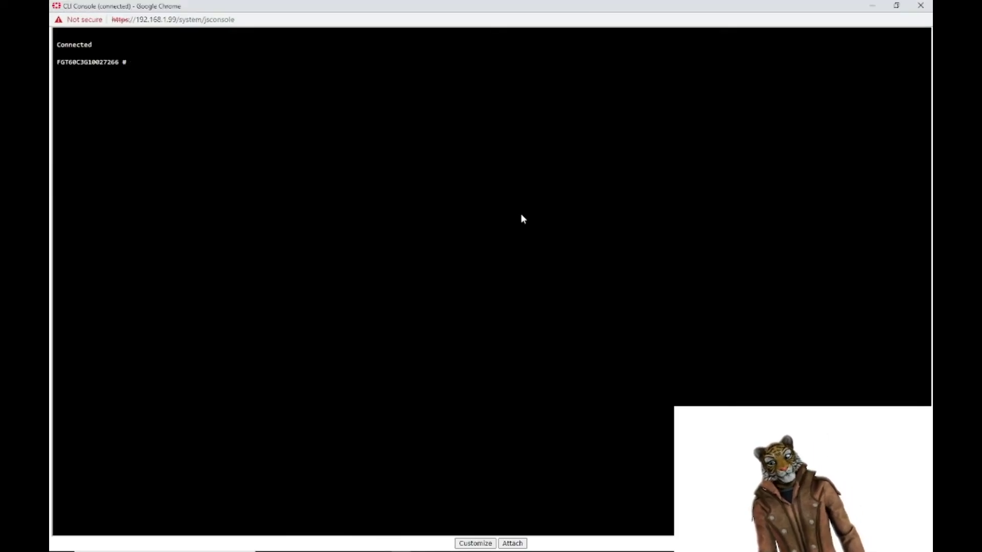
Step: Run 'get sys interface' and page through the interface status output
text(get)
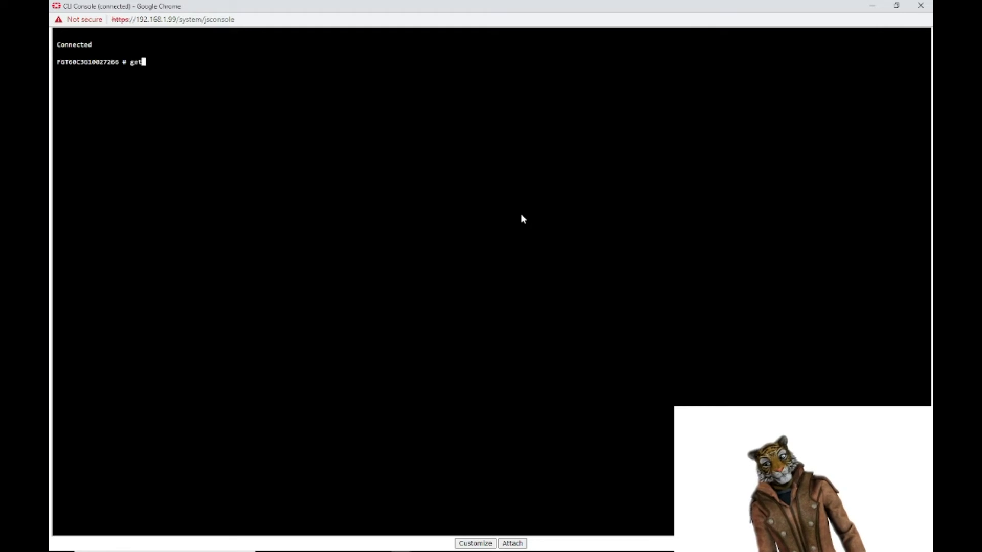
text( sys interface)
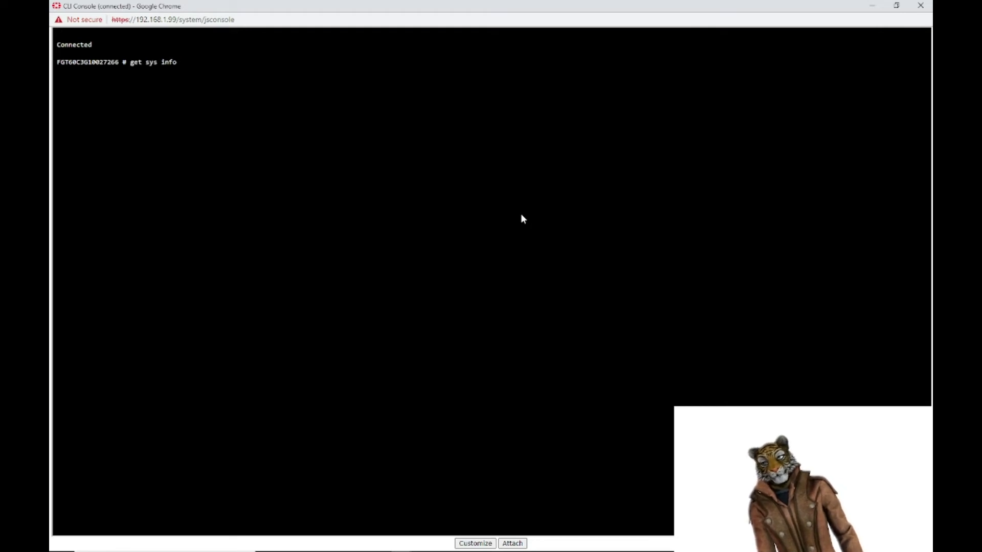
key(Return)
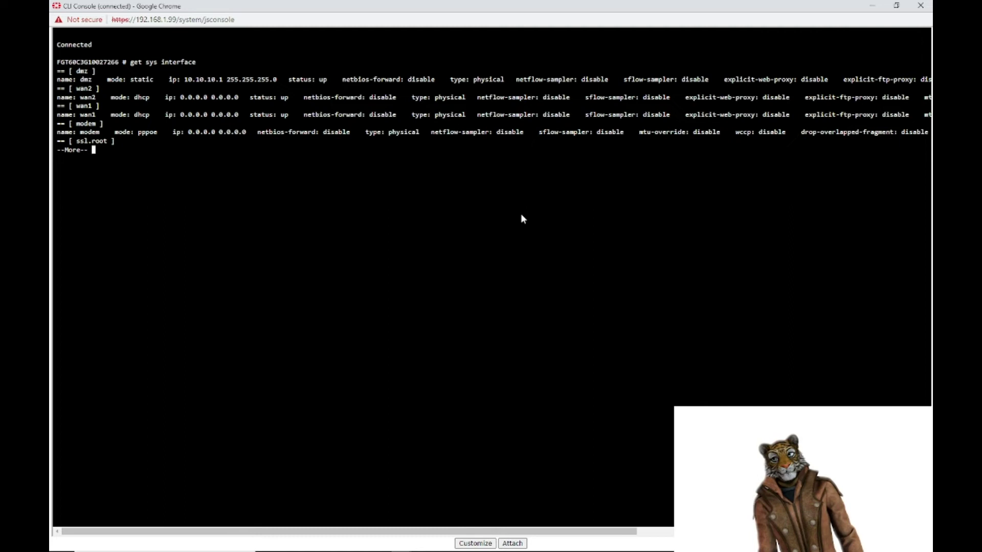
key(space)
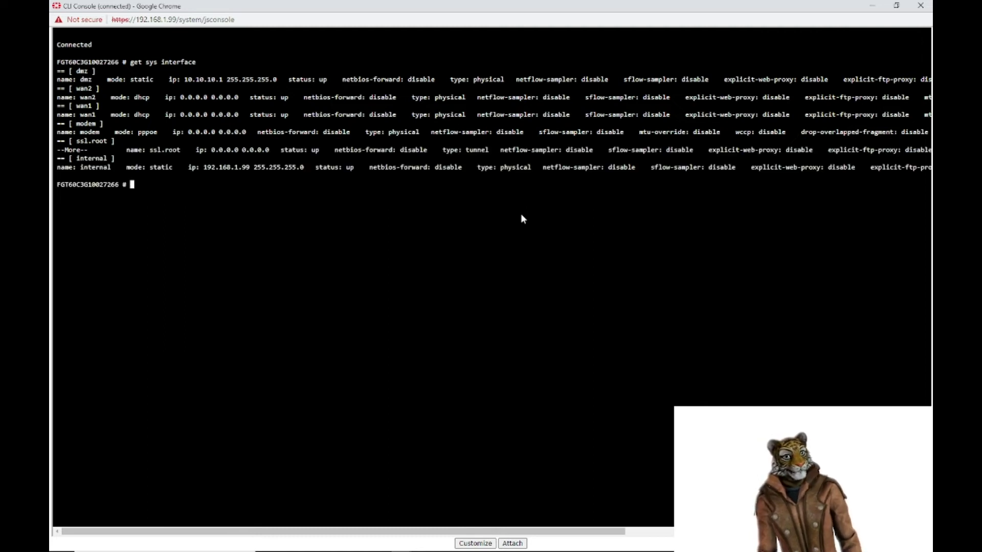
Step: Run 'show system interface' and page through the full interface configuration
text(sh sys in)
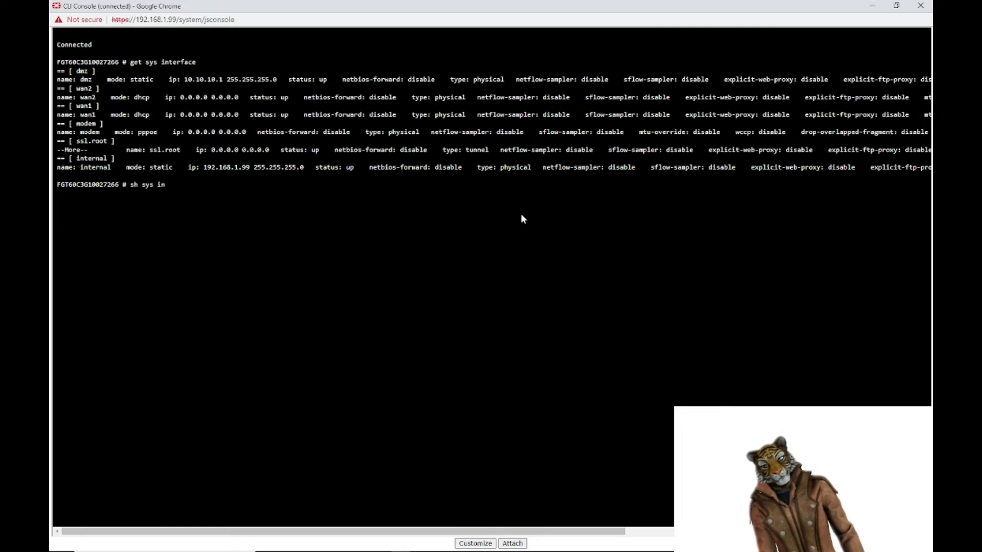
key(Tab)
key(Return)
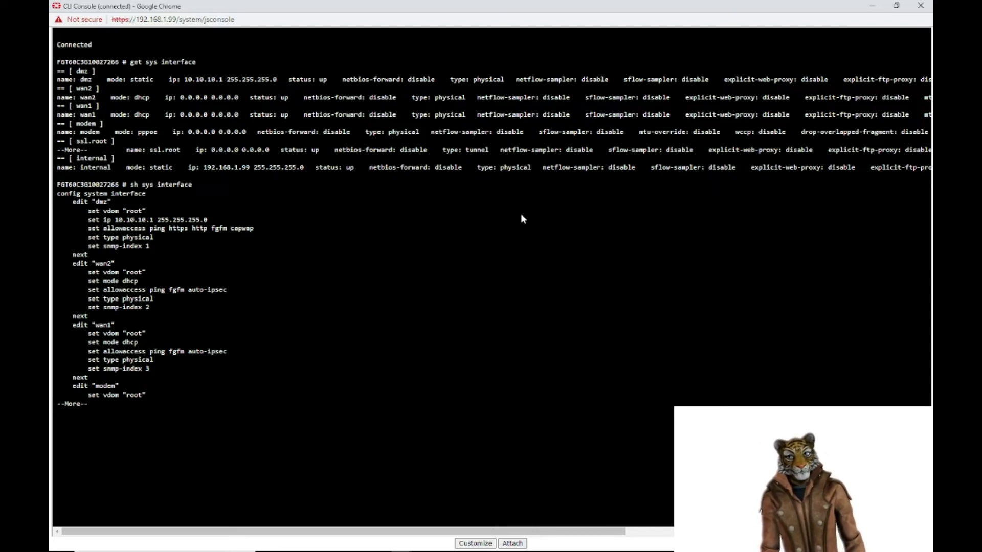
key(space)
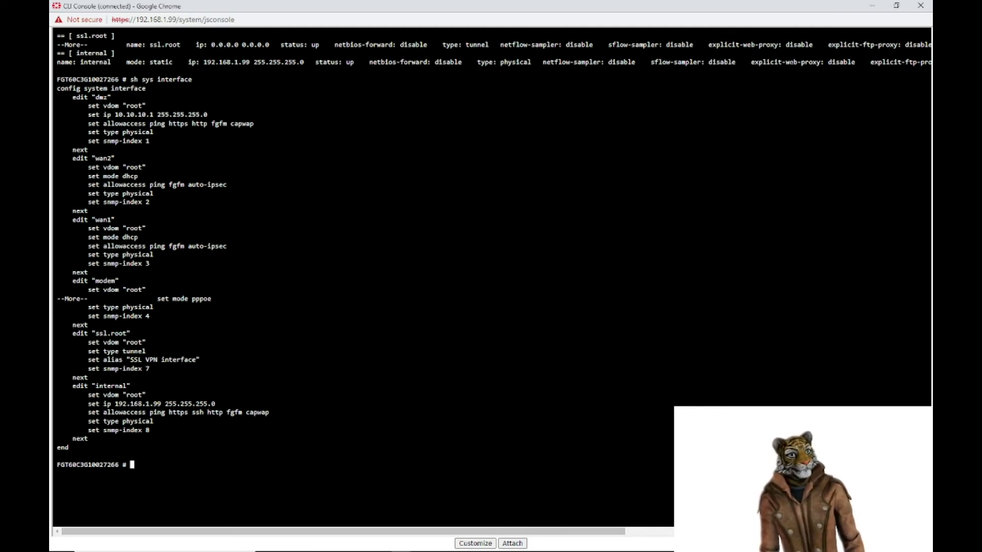
Step: Try ifconfig and ipconfig, both rejected, then enter the fnsysctl ifconfig command
text(ifconfig)
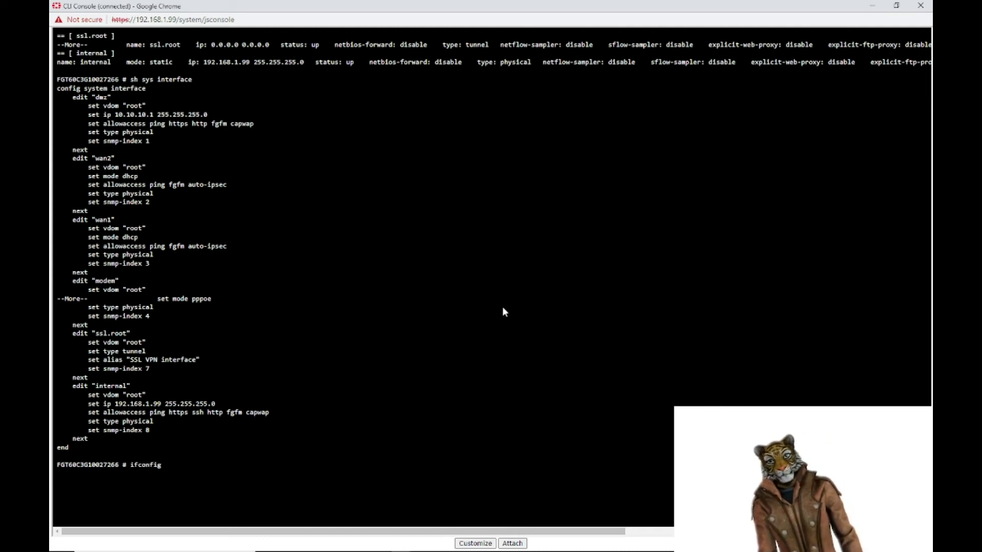
key(Return)
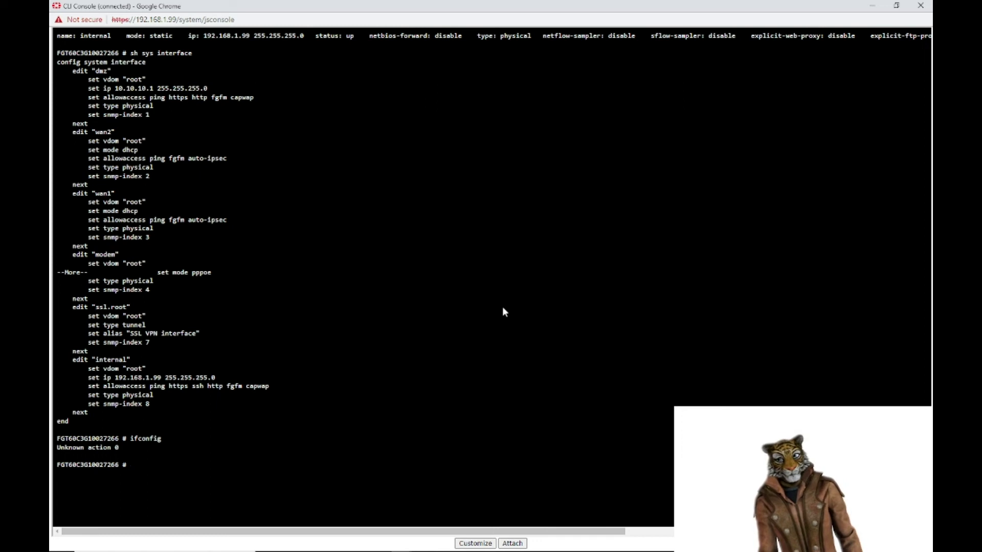
text(ip[c)
key(BackSpace)
key(BackSpace)
text(config)
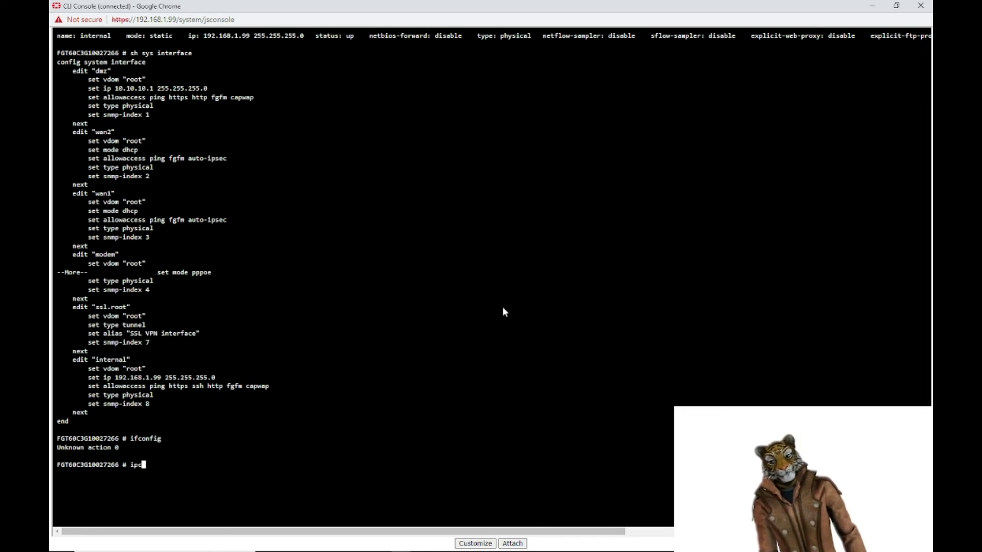
key(Return)
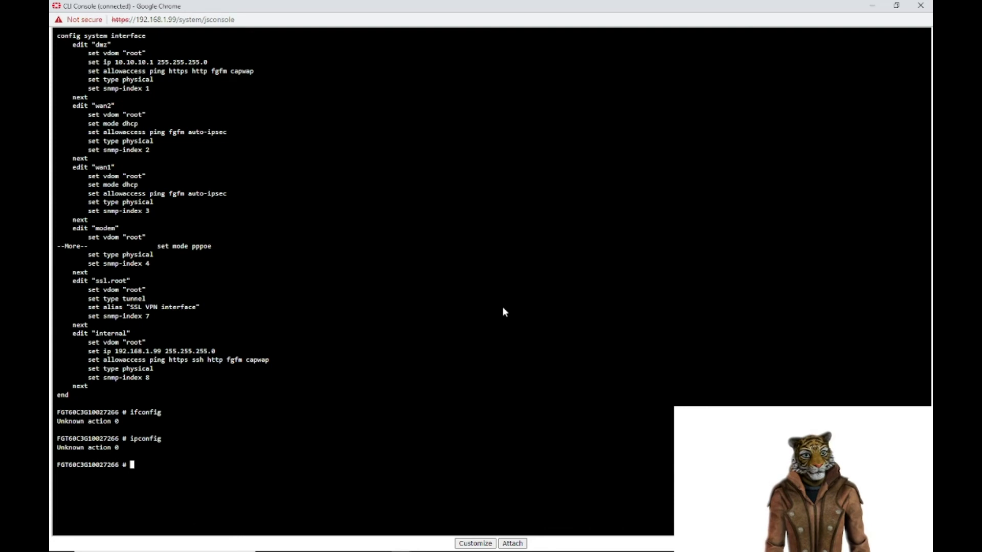
text(fn)
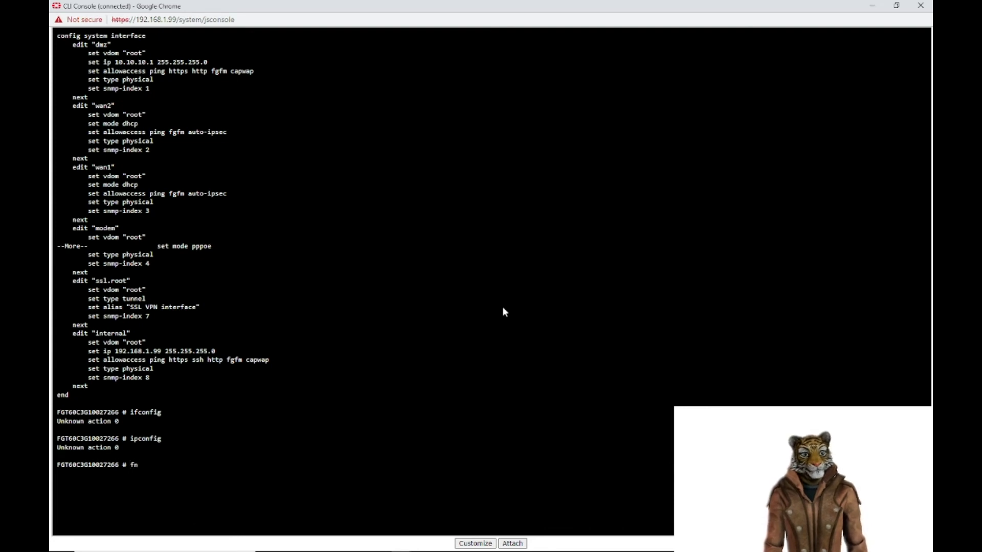
text(syctl)
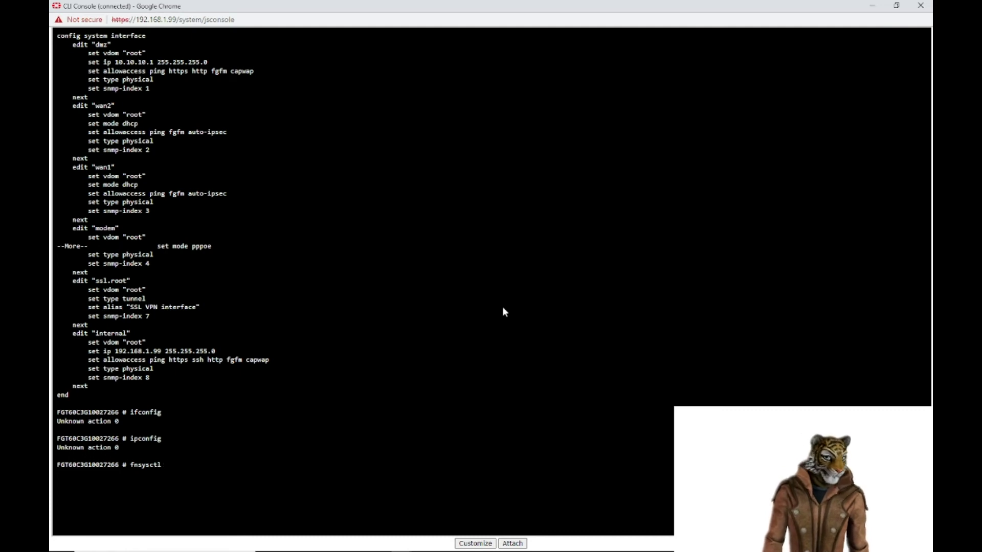
text( i)
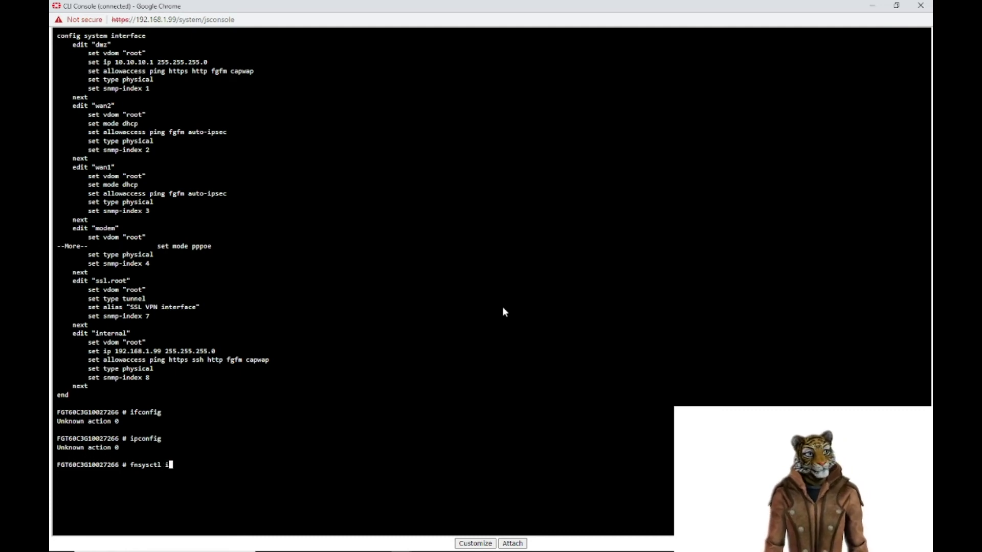
text(fconfig)
Step: Run fnsysctl ifconfig and highlight the root interface's errors, dropped and collisions counts
key(Return)
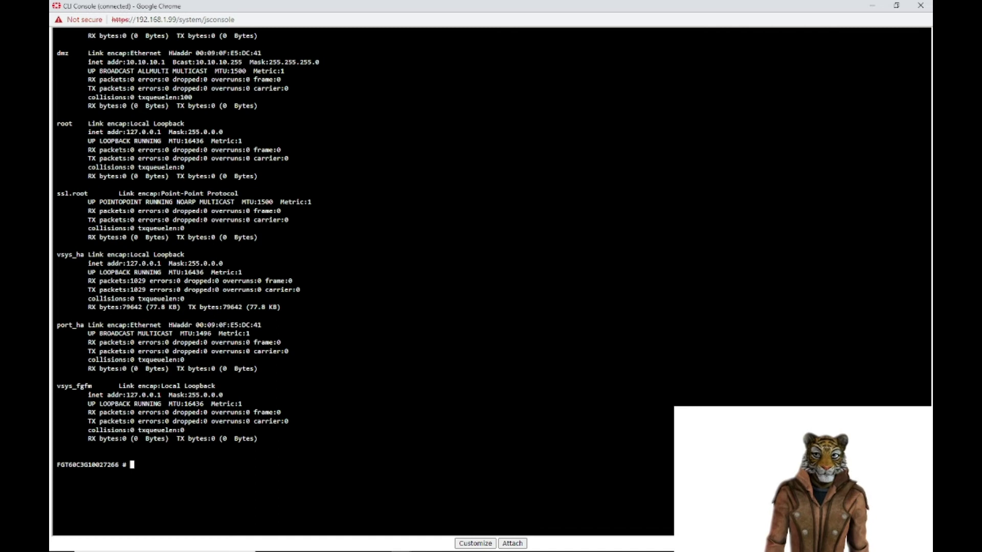
drag(170, 150, 138, 150)
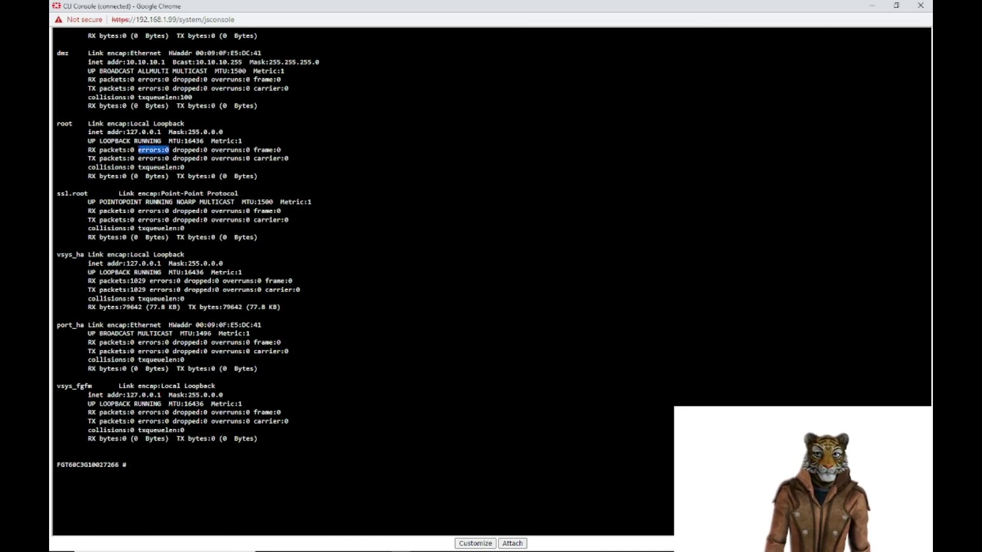
drag(207, 150, 176, 150)
drag(91, 167, 110, 167)
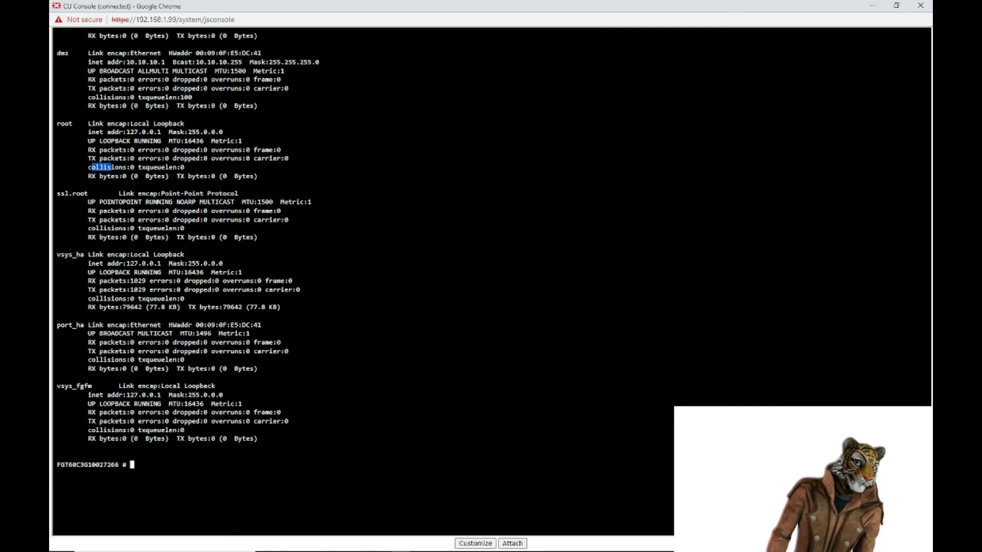
Step: Recall the fnsysctl ifconfig command, clear the highlight, and erase 'ifconfig' from it
key(Up)
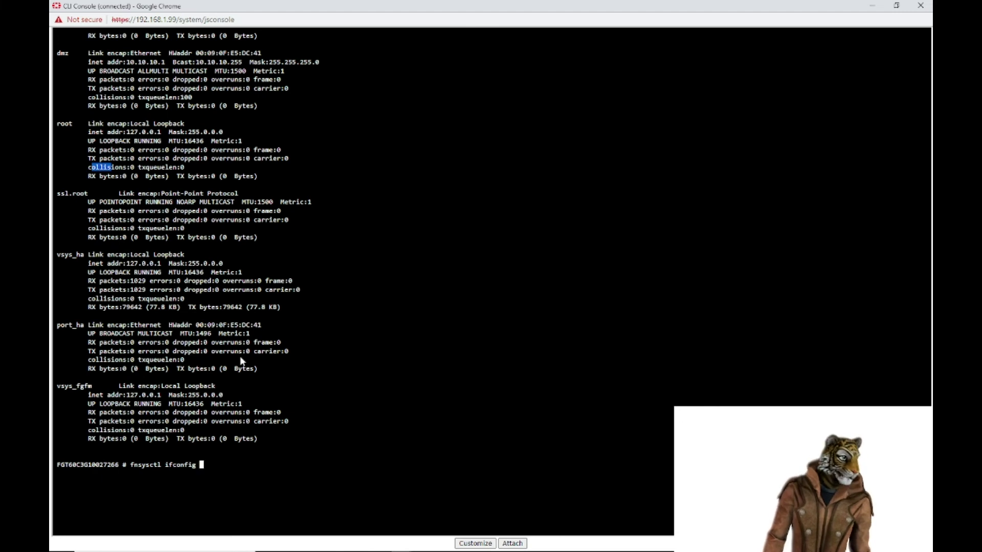
click(242, 361)
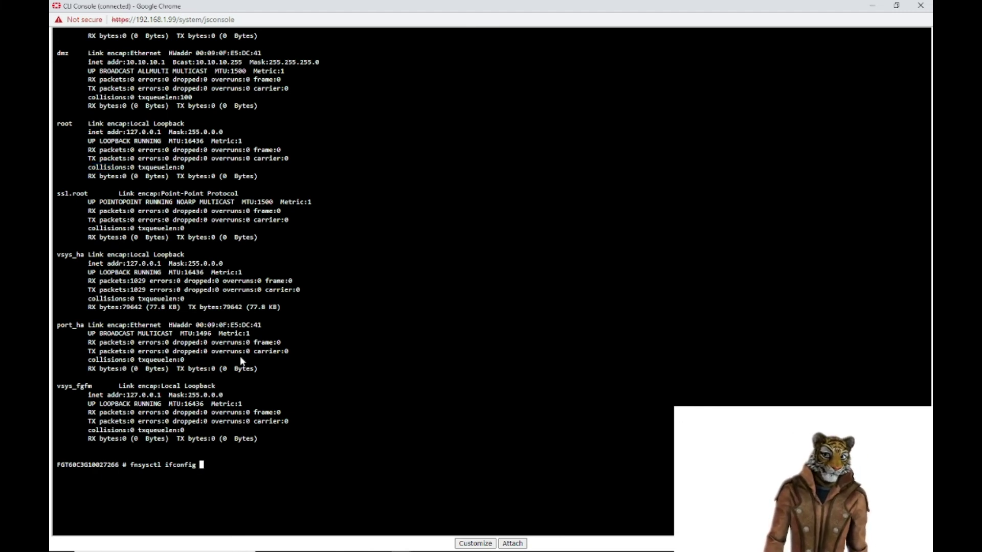
key(BackSpace)
key(BackSpace)
key(BackSpace)
key(BackSpace)
key(BackSpace)
key(BackSpace)
key(BackSpace)
key(BackSpace)
key(BackSpace)
key(BackSpace)
key(BackSpace)
key(BackSpace)
key(BackSpace)
key(BackSpace)
key(BackSpace)
key(BackSpace)
key(BackSpace)
key(BackSpace)
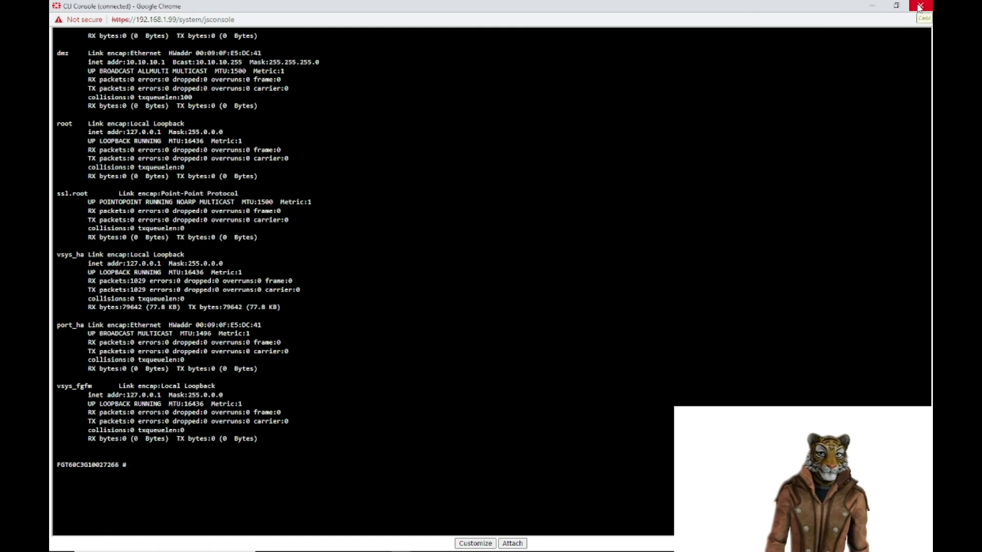
Step: Close the detached console, review the interface list, and return to Dashboard > Status
click(919, 6)
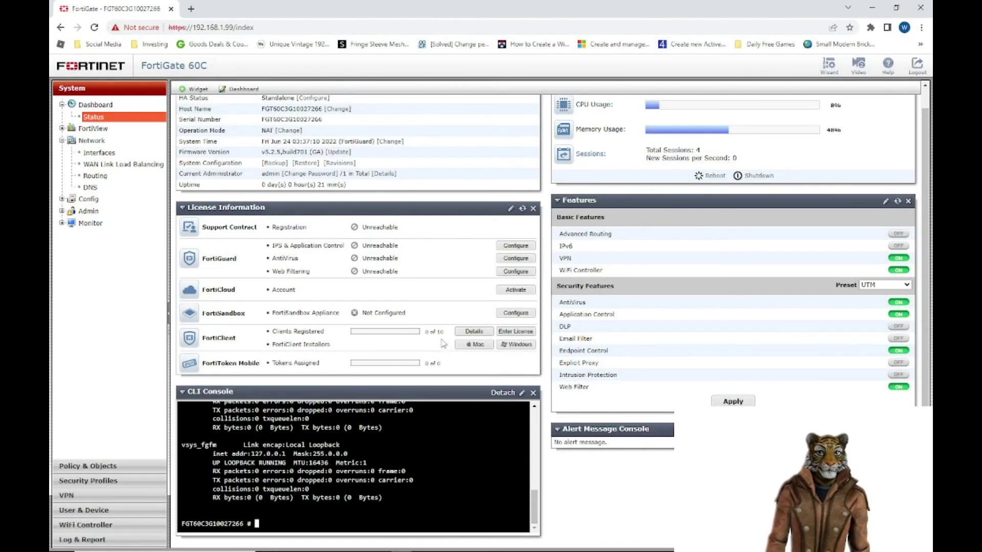
click(98, 153)
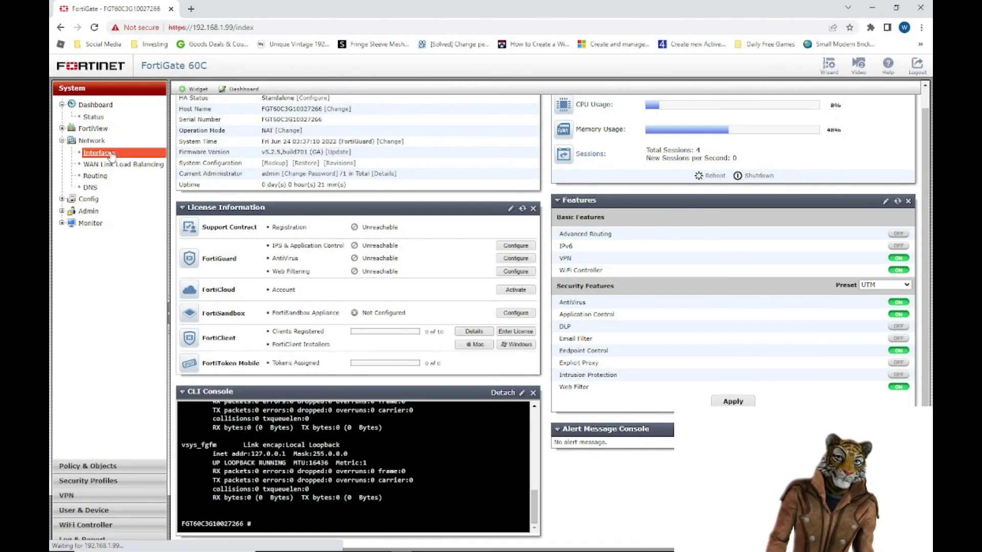
mouse_move(245, 115)
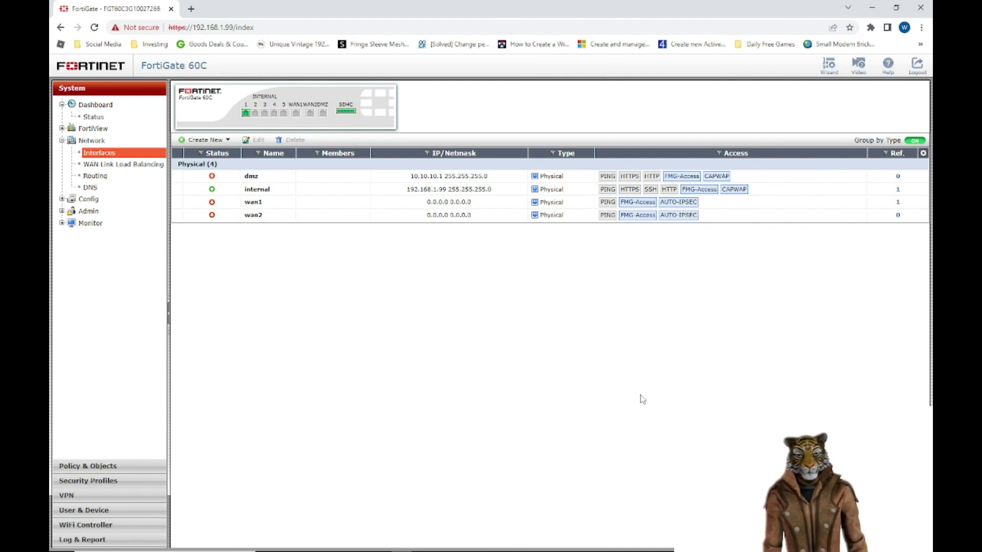
click(93, 117)
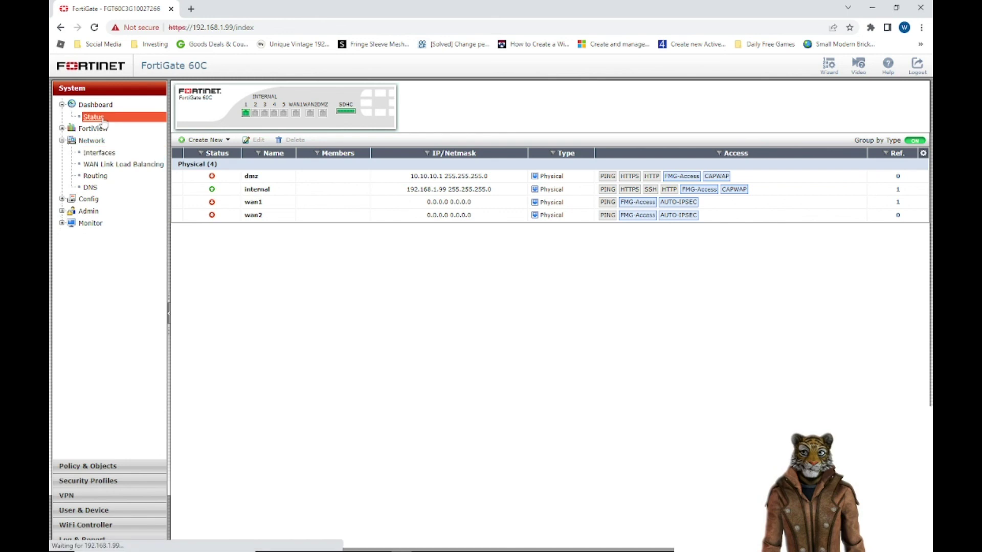